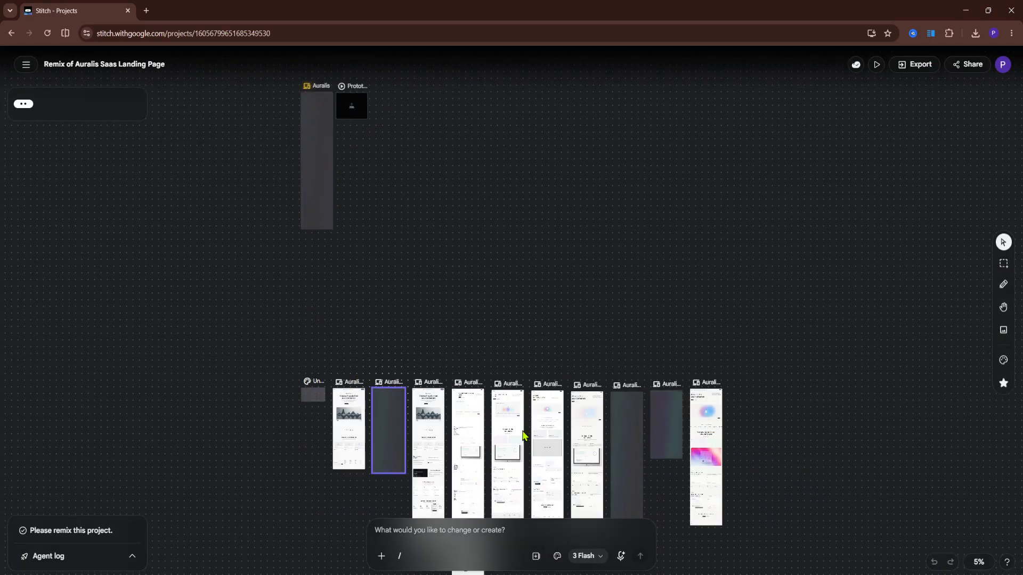
- Examine the row of Auralis landing page screens on the canvas, comparing their layouts up close
scroll(428, 457, up, 3)
scroll(368, 447, up, 2)
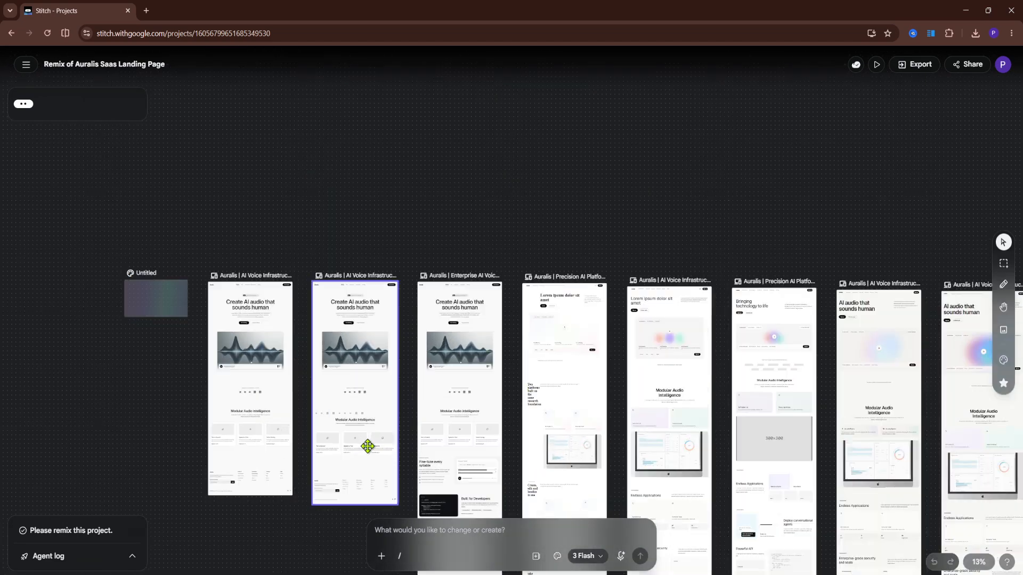
scroll(356, 444, up, 1)
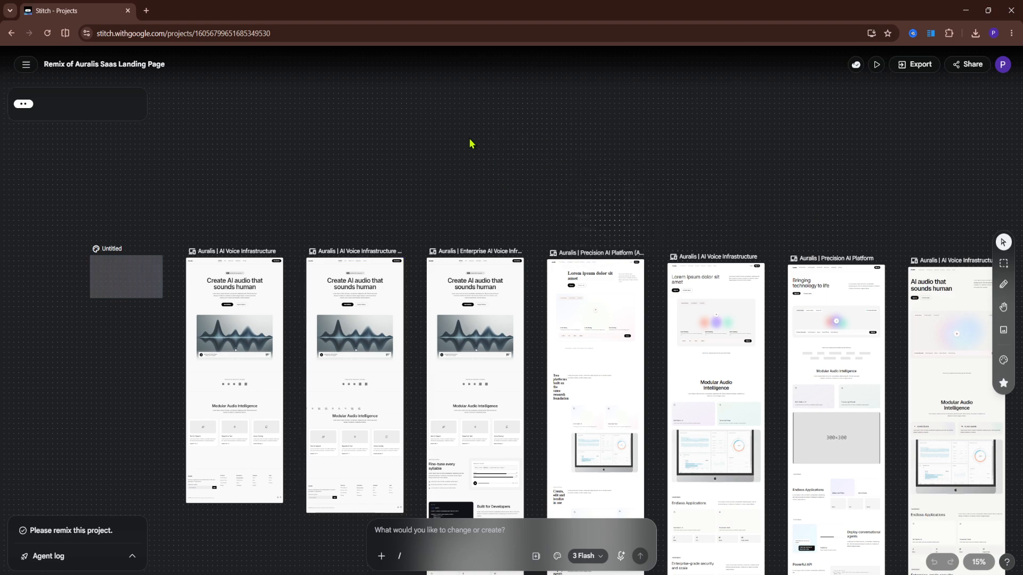
drag(924, 208, 747, 176)
scroll(748, 177, down, 2)
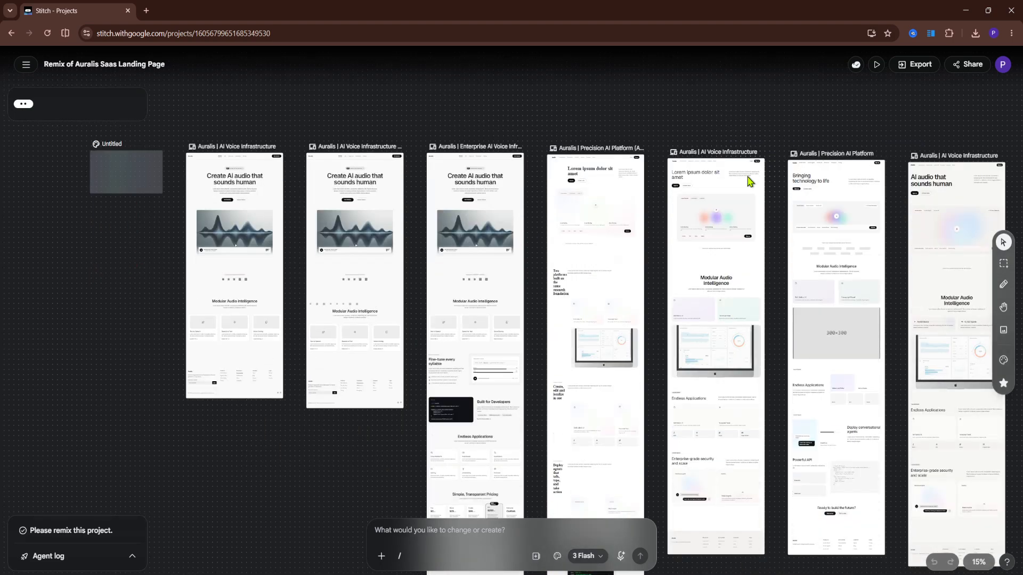
scroll(748, 179, down, 2)
scroll(790, 212, up, 2)
click(790, 212)
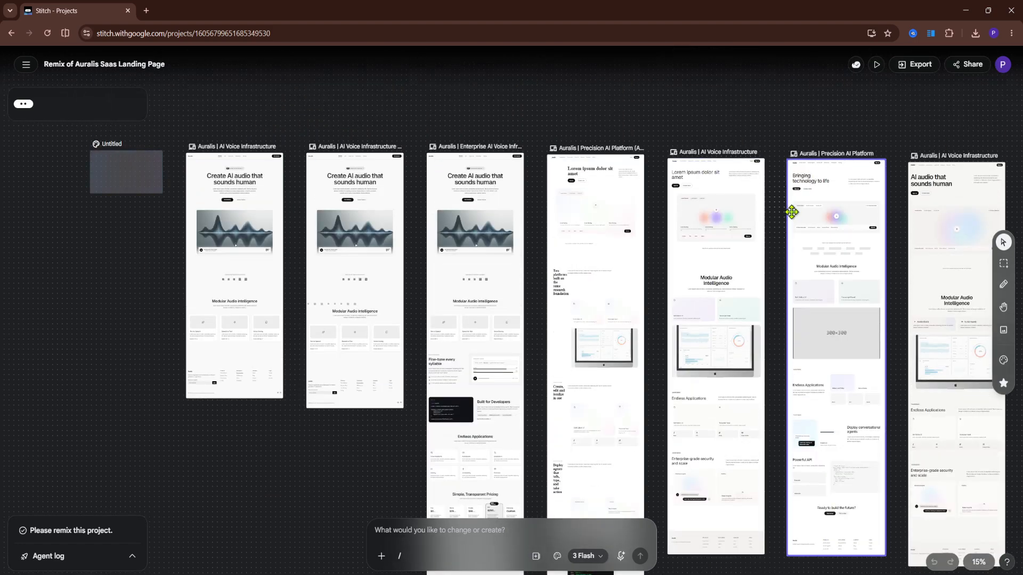
scroll(791, 212, up, 1)
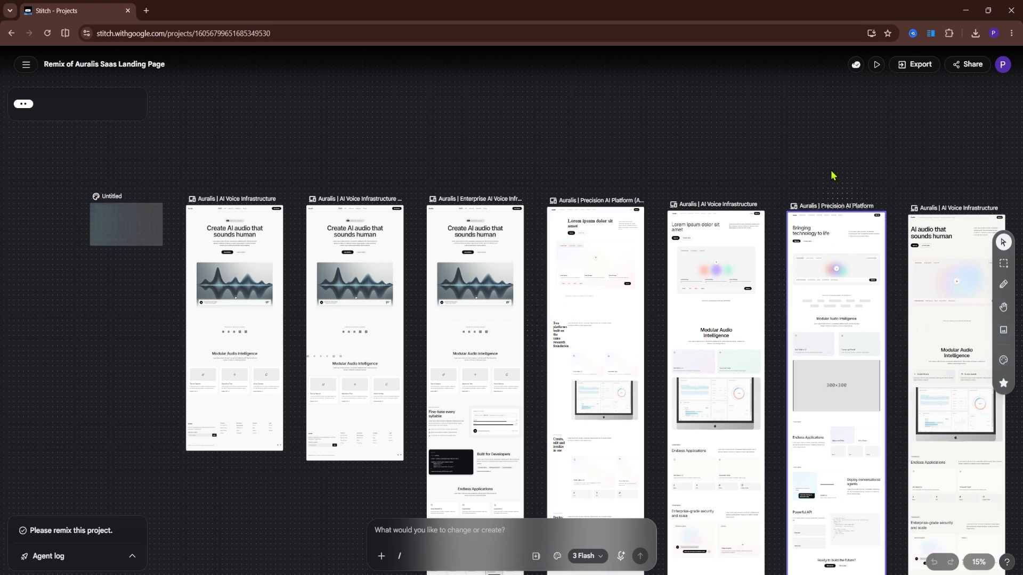
scroll(909, 270, up, 2)
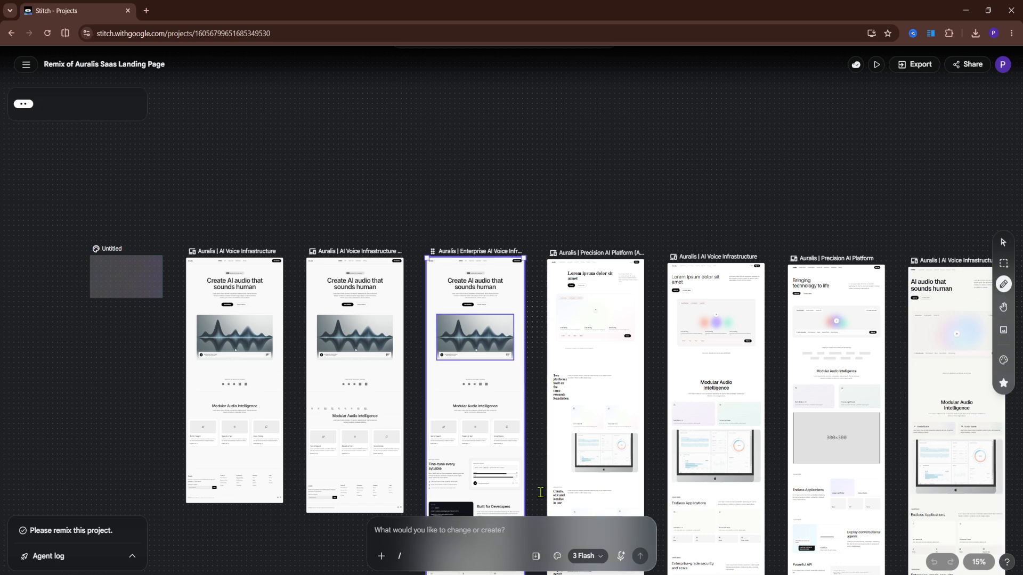
- Check the edit options for the hero image and logo section on the Enterprise AI Voice screen and a section of the asymmetrical Precision screen
click(524, 459)
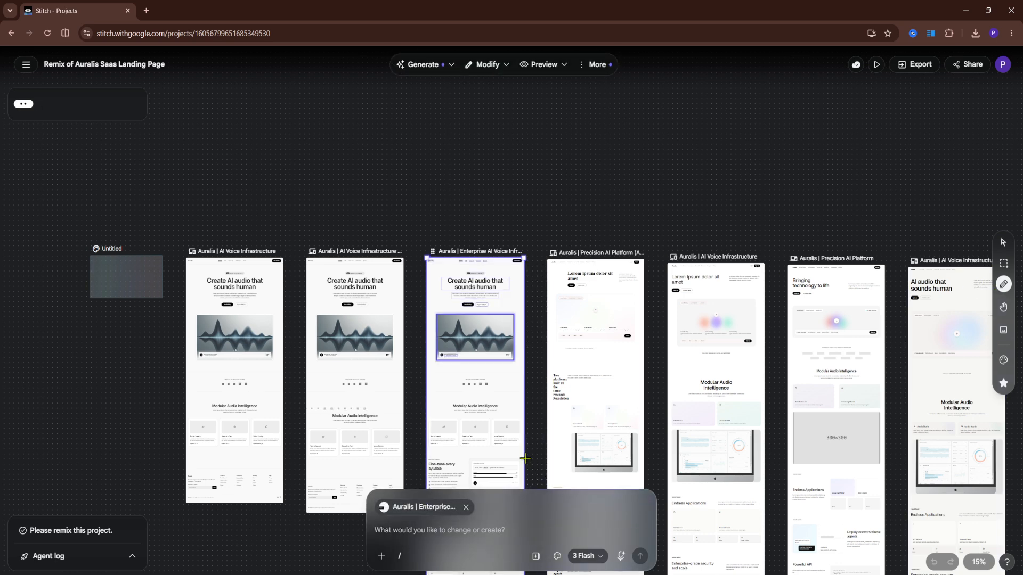
click(468, 369)
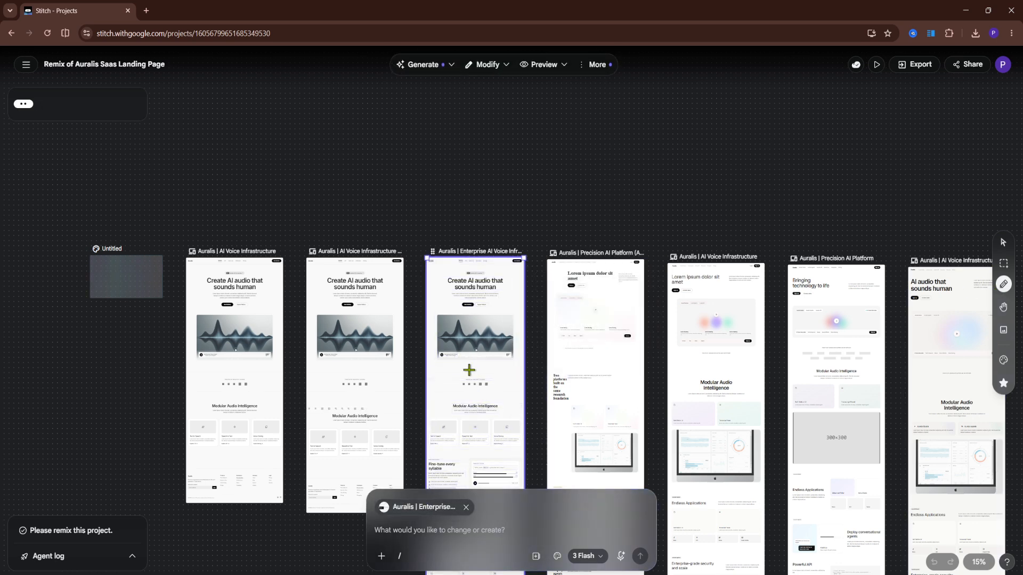
click(490, 335)
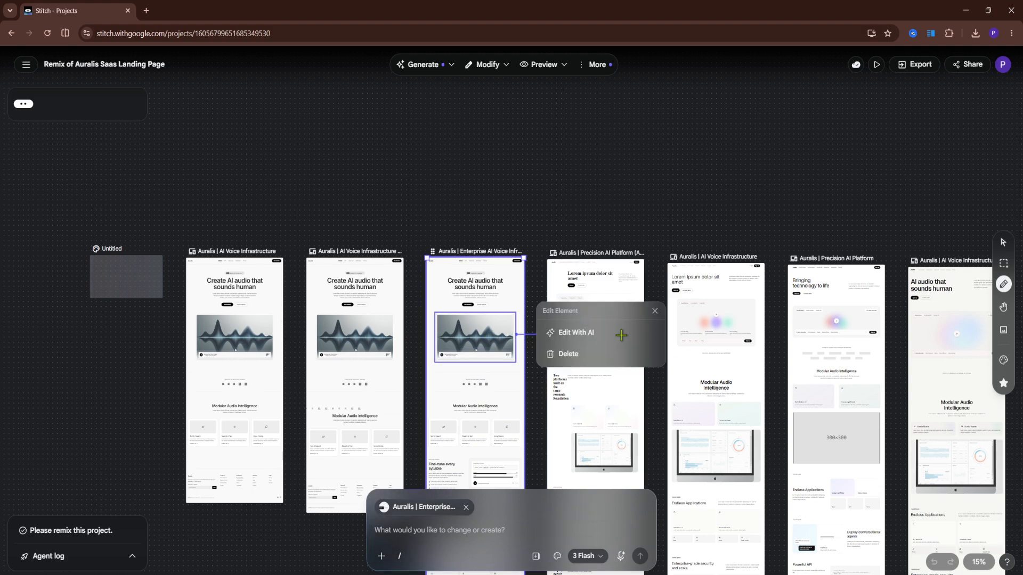
click(1006, 285)
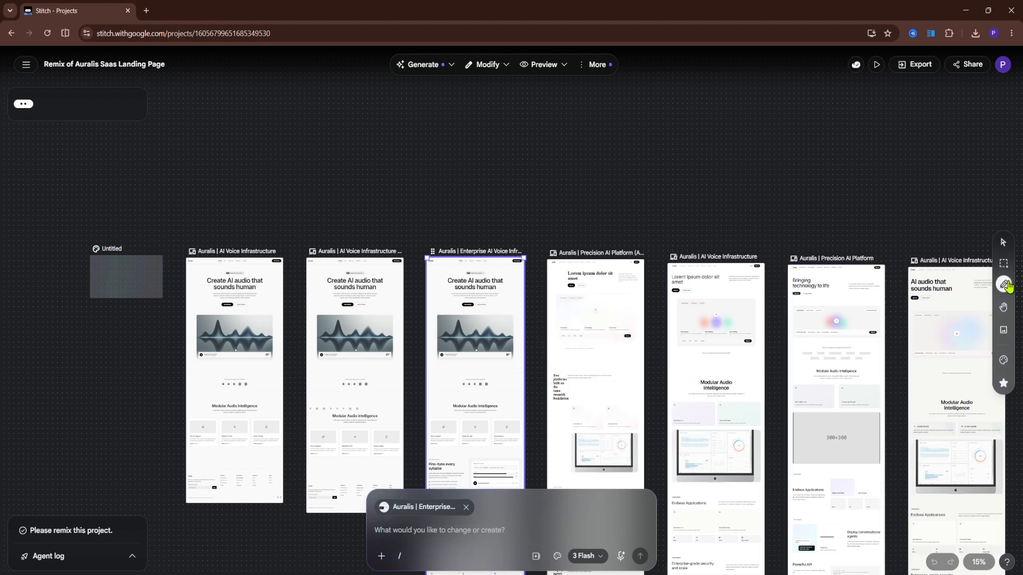
click(490, 384)
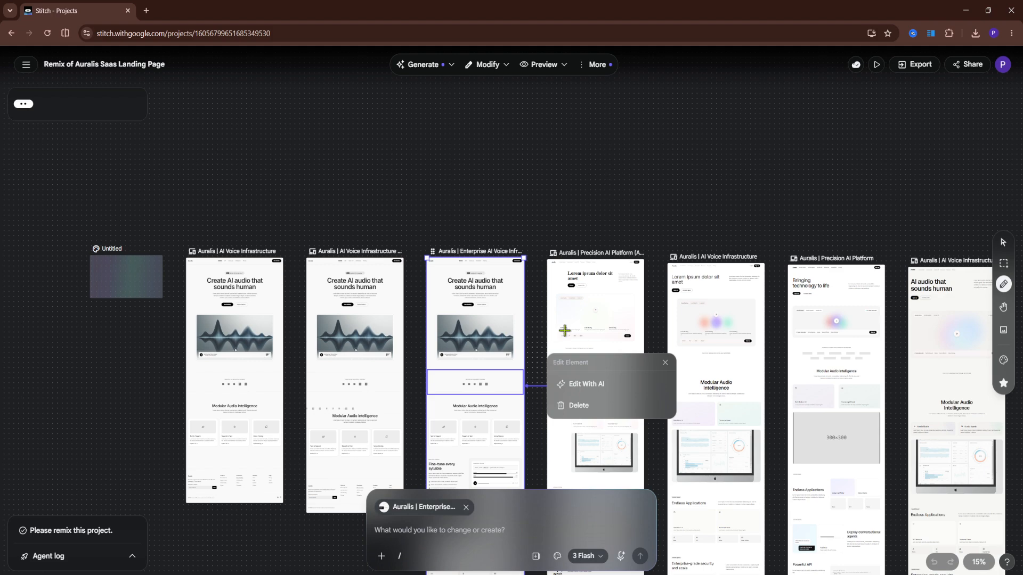
click(553, 319)
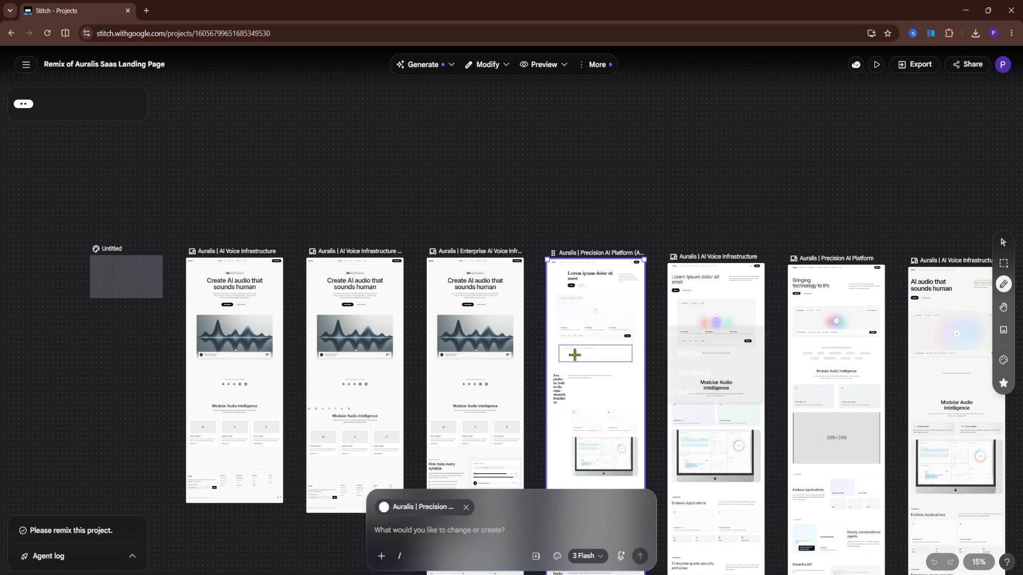
click(574, 355)
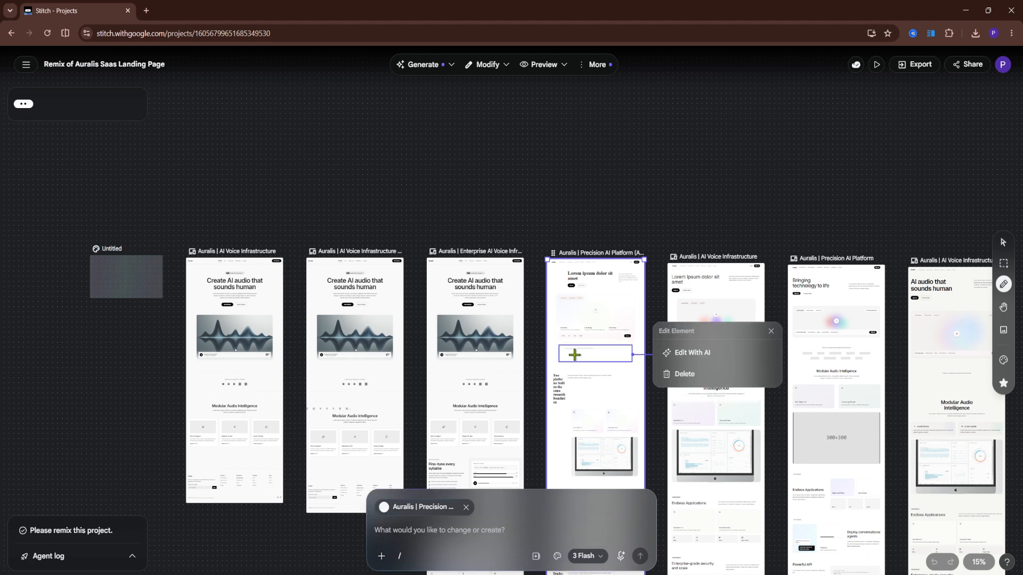
- Attach the waveform hero image of the Enterprise AI Voice screen to the prompt for AI editing and clear the selection
click(490, 336)
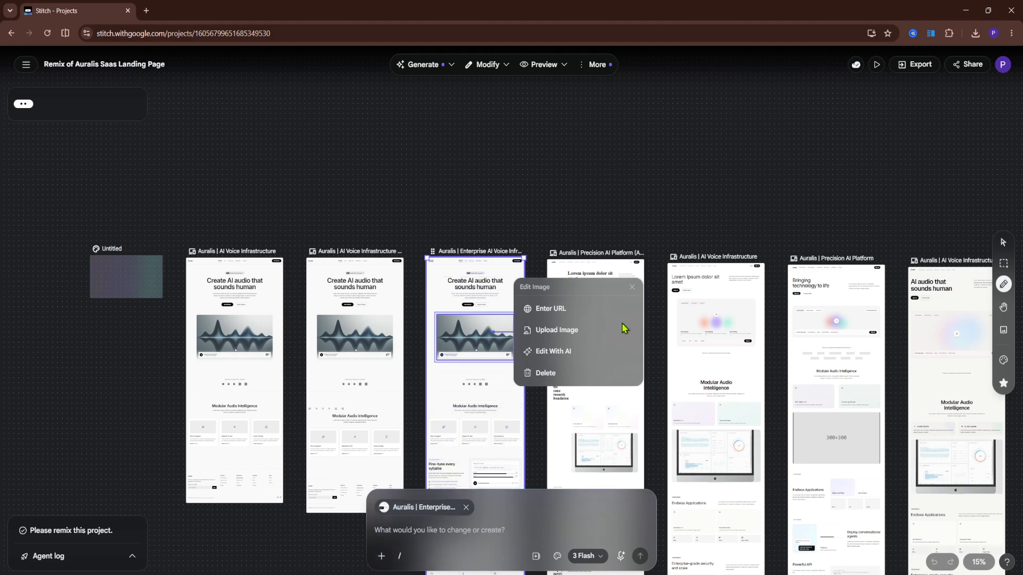
click(547, 352)
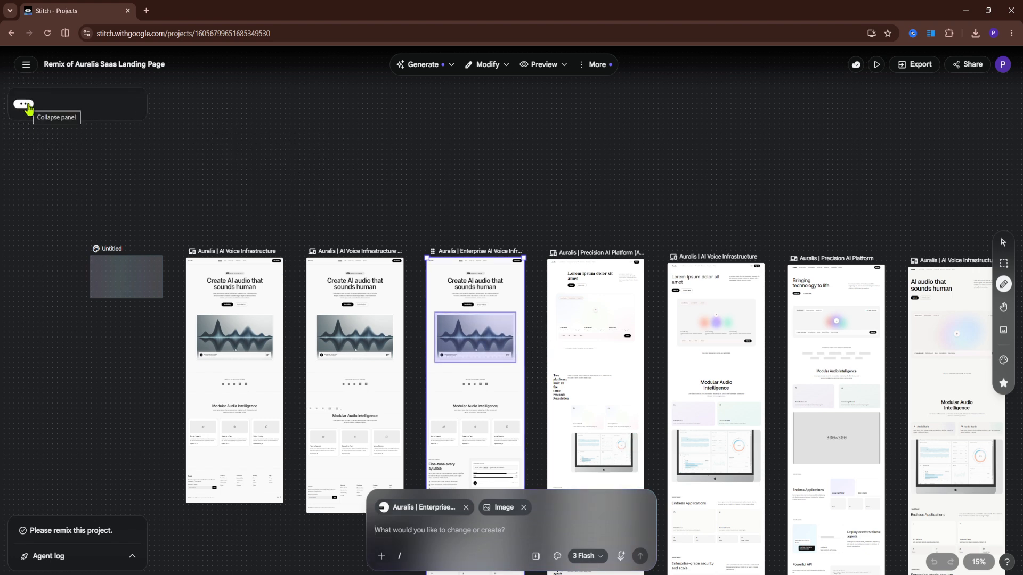
click(597, 170)
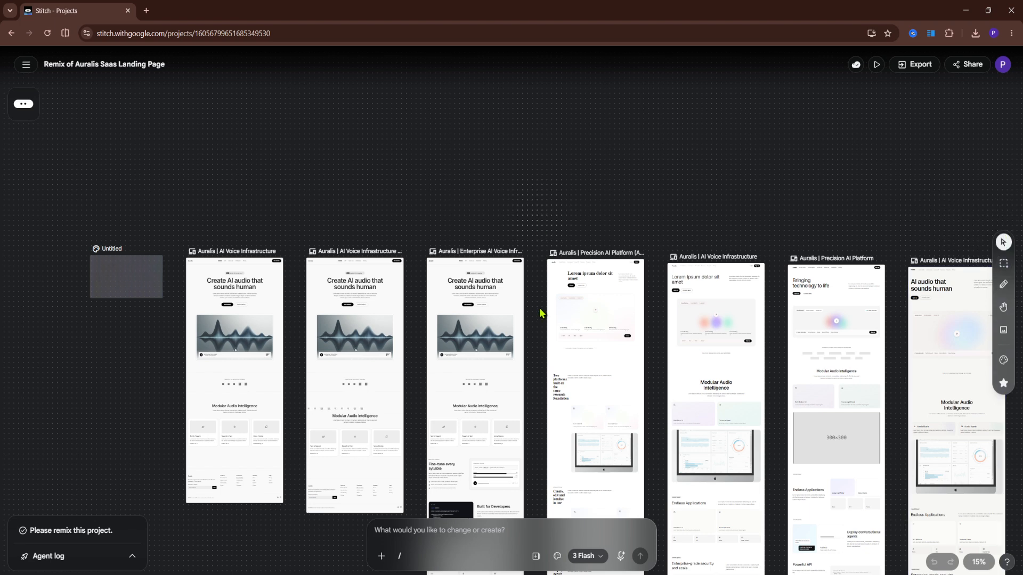
- Delete the Enterprise AI Voice screen from the canvas
click(481, 351)
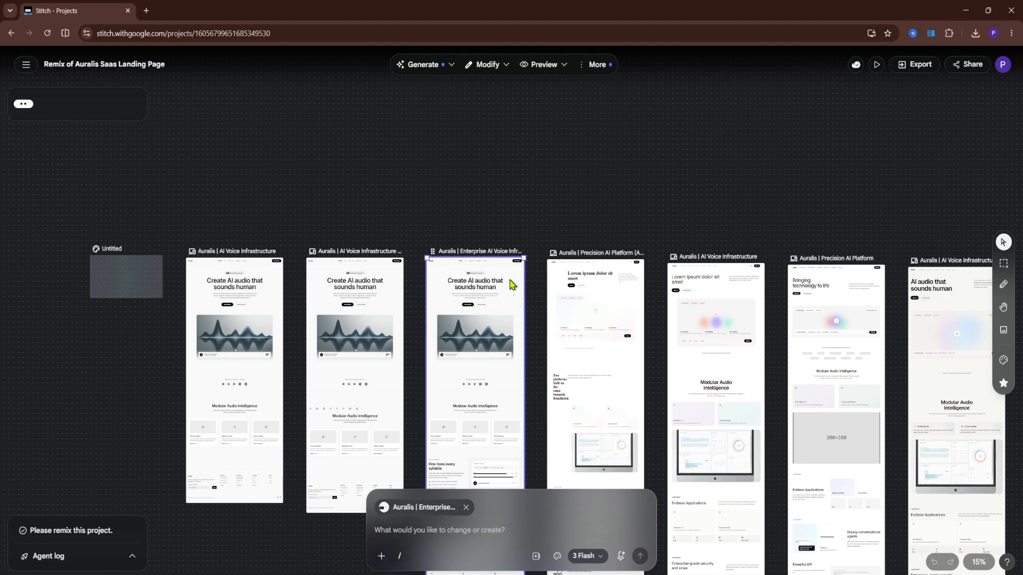
key(Delete)
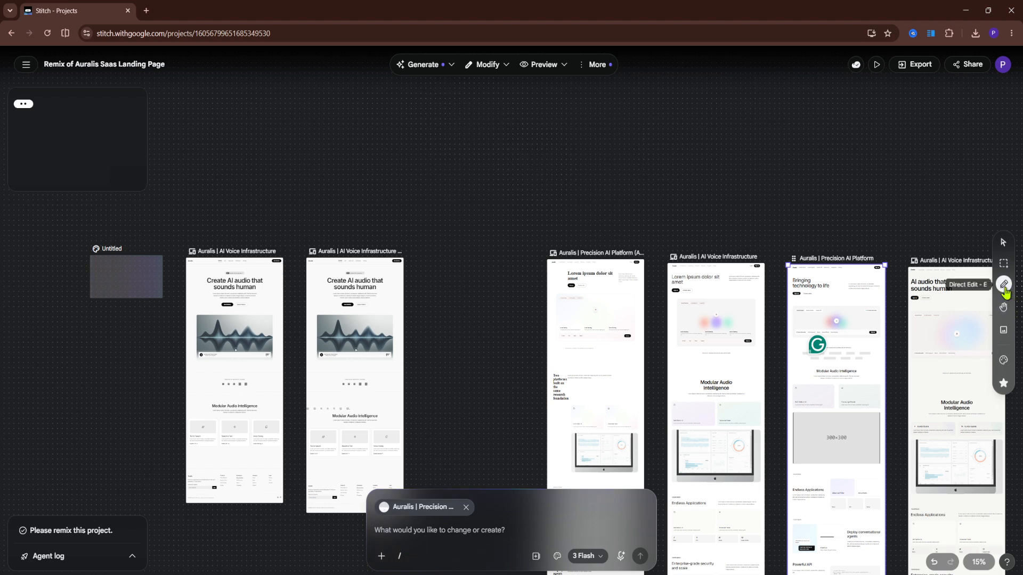
- Enter edit mode and select the narrow "Two platforms built on the same research foundation" heading on the Precision AI Platform (Asymmetrical Layout) screen
click(508, 71)
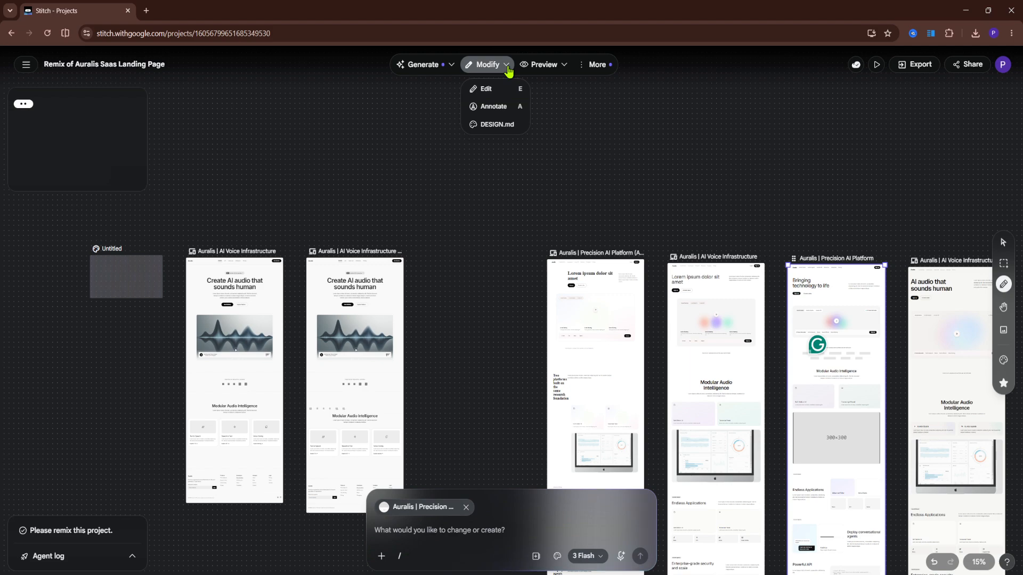
click(499, 87)
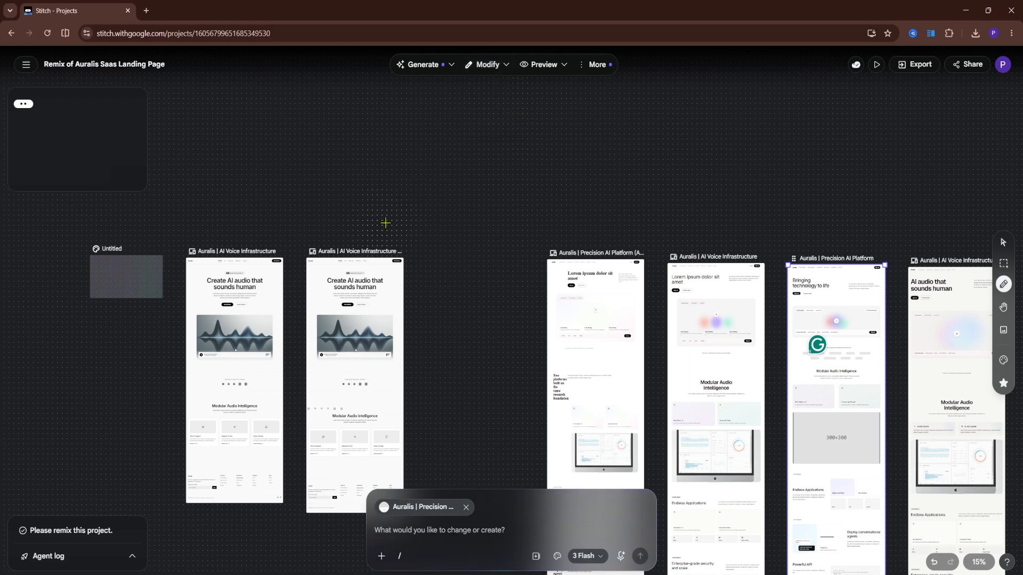
click(508, 70)
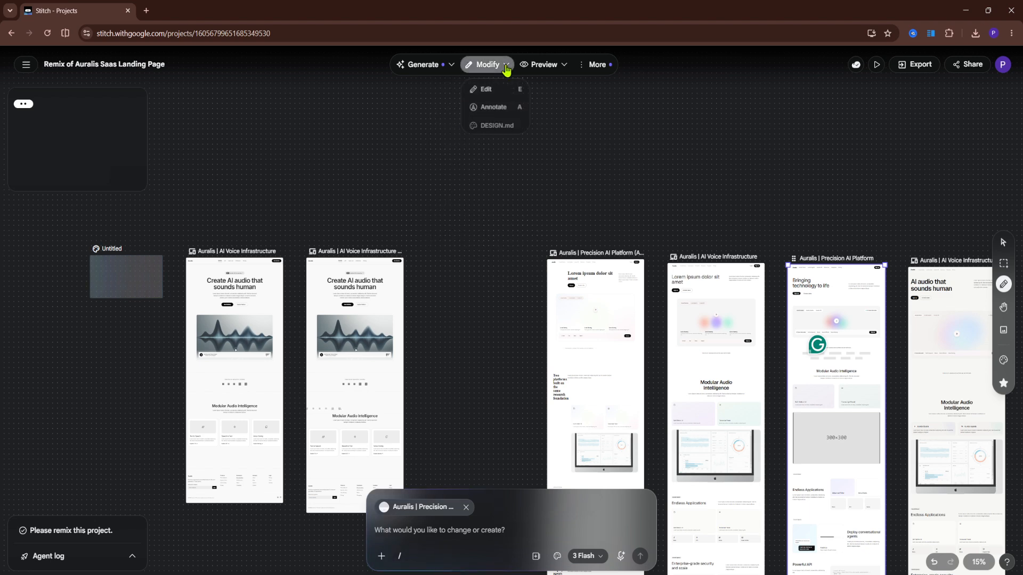
click(490, 89)
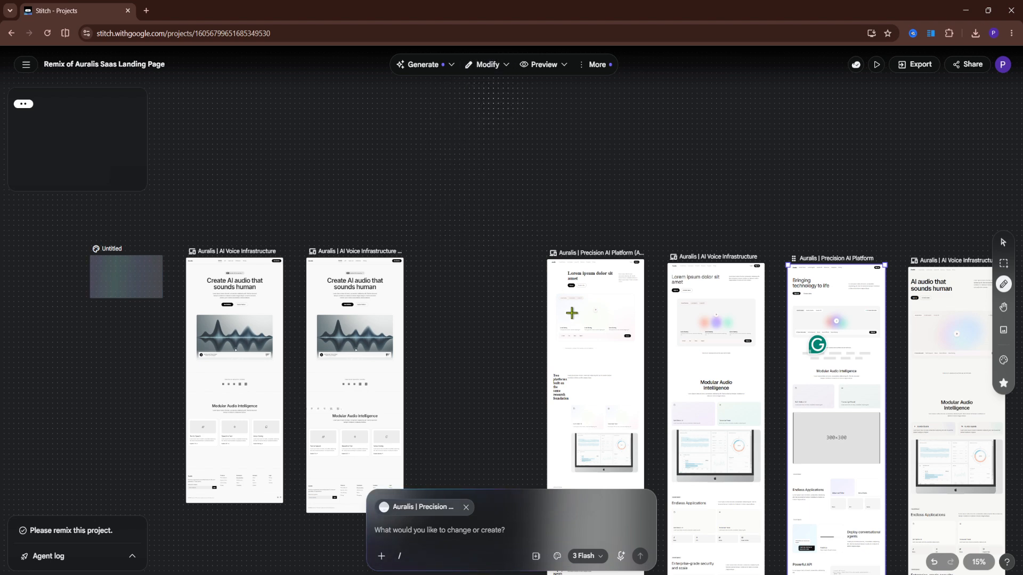
click(639, 384)
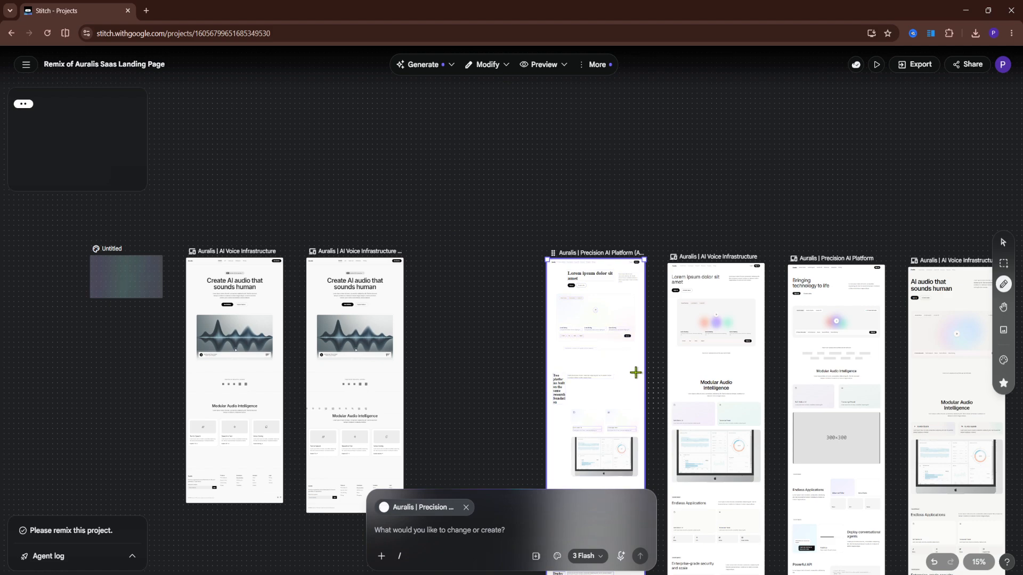
click(625, 448)
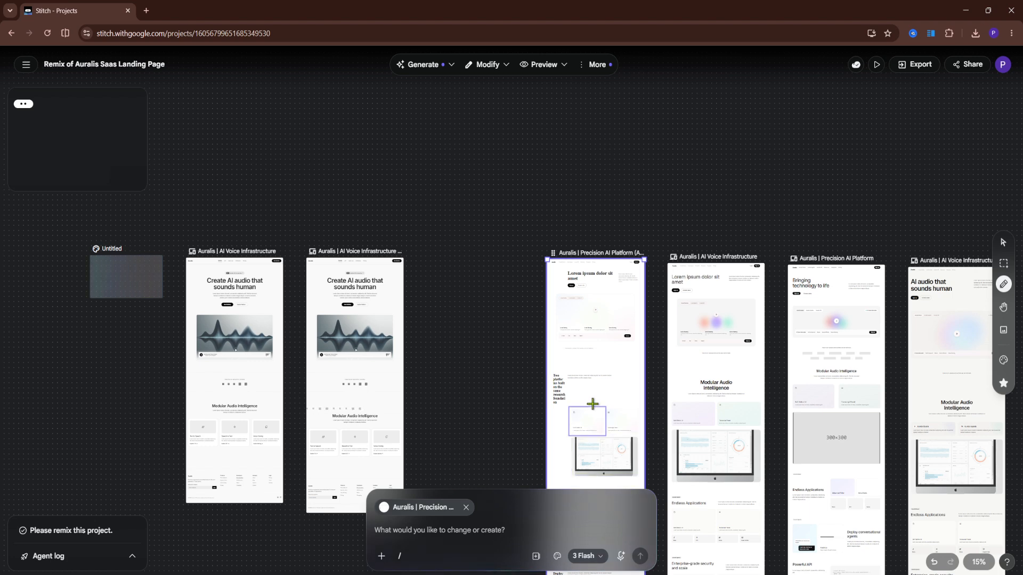
click(557, 387)
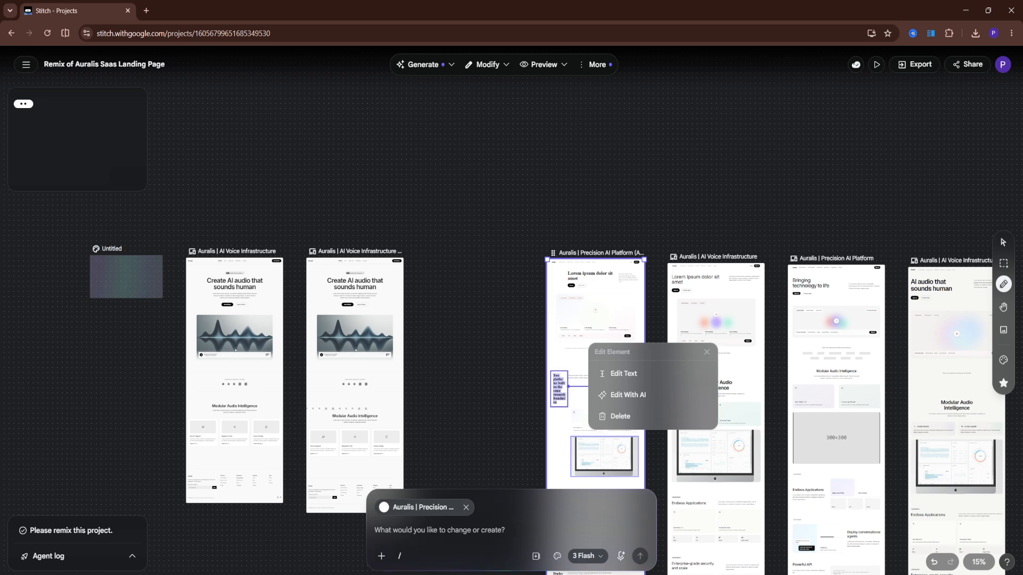
- Generate a variant of the selected Precision screen with a prompt to change the primary color to forest green or switch all button copy to Spanish
click(133, 557)
click(133, 558)
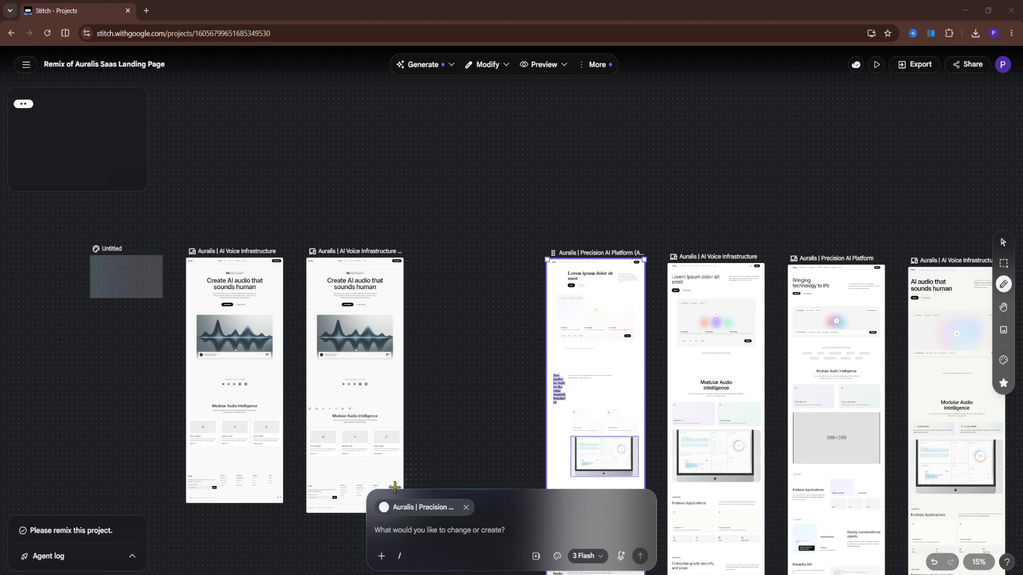
click(406, 532)
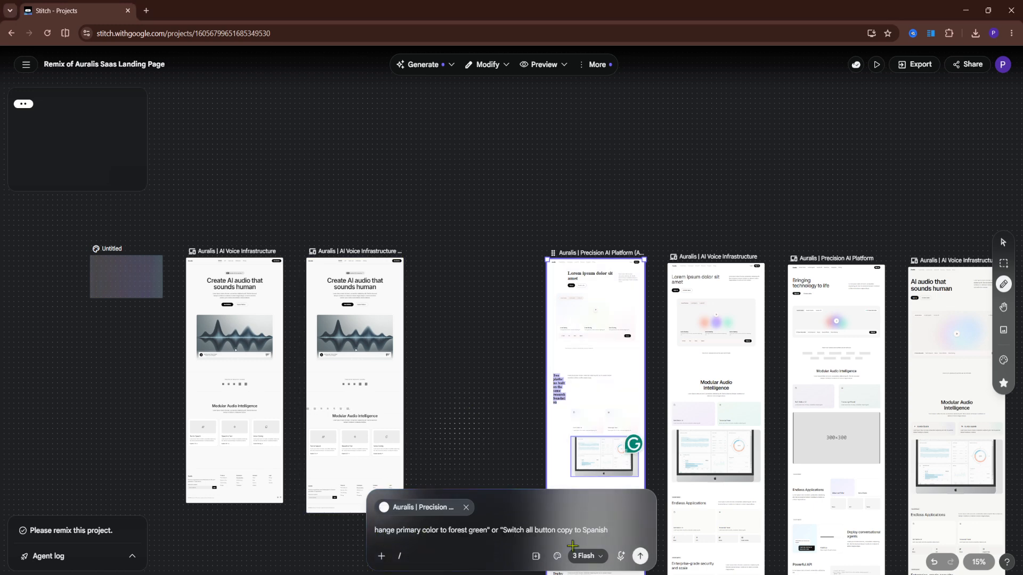
click(645, 556)
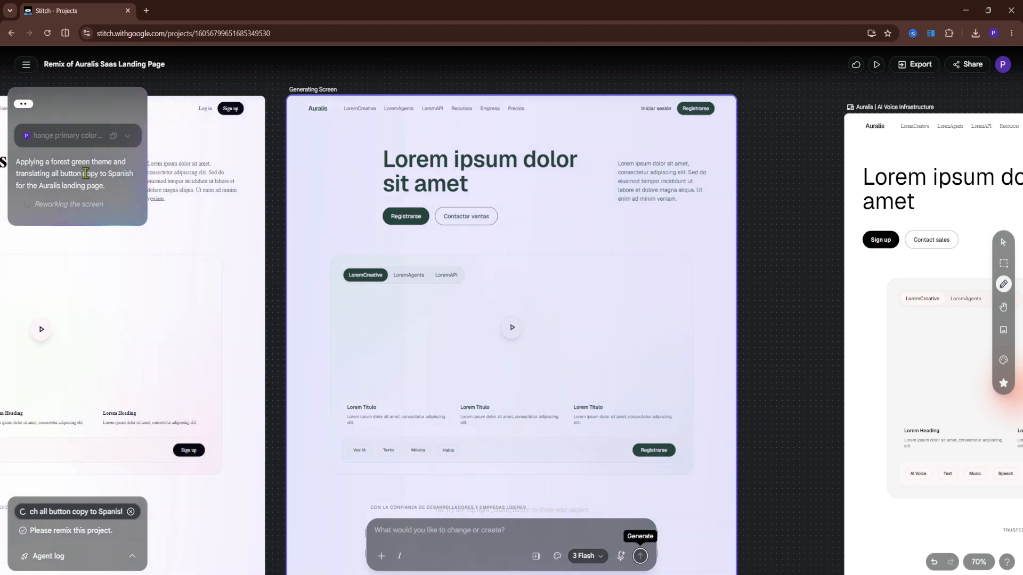
- Examine the generated screen's colors and button copy against the neighbouring Auralis screens
scroll(510, 331, down, 2)
scroll(504, 331, up, 1)
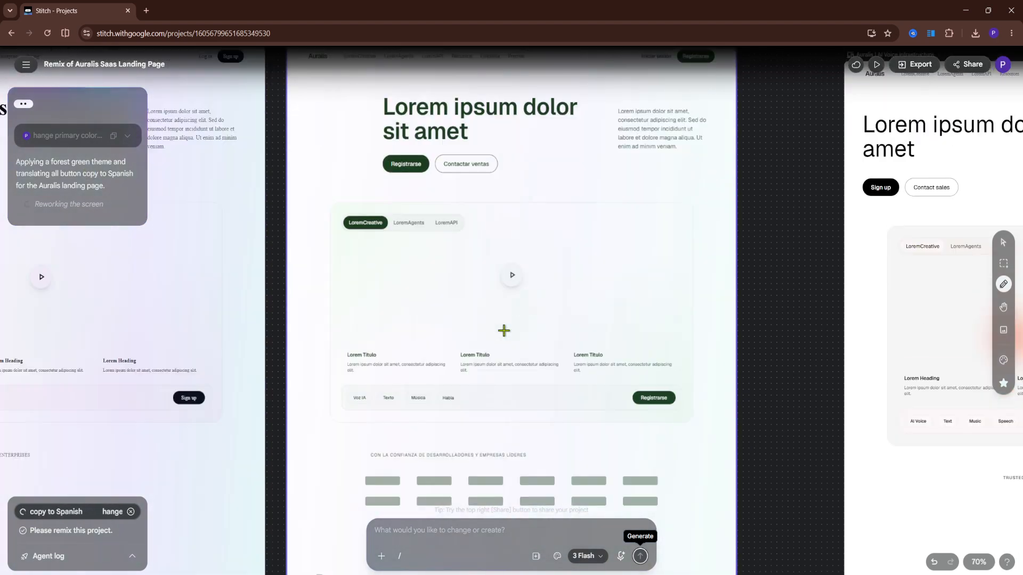
scroll(522, 216, up, 1)
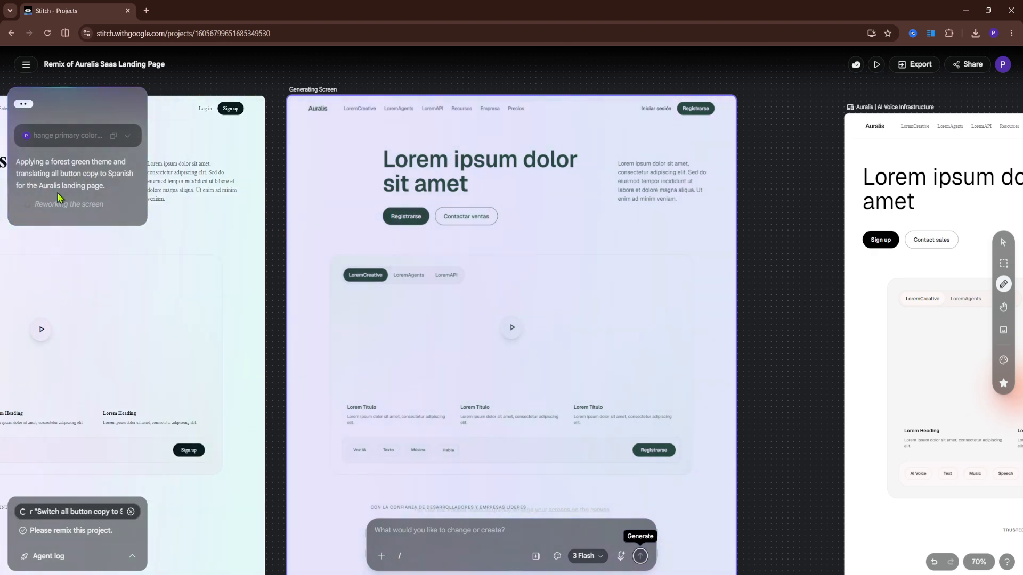
scroll(539, 232, down, 5)
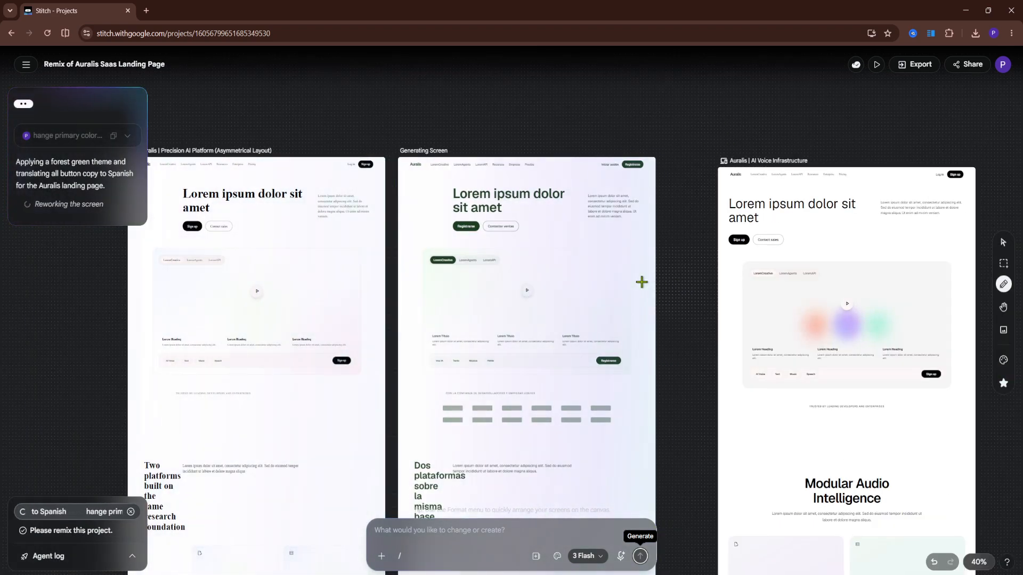
scroll(642, 280, up, 3)
scroll(491, 261, up, 2)
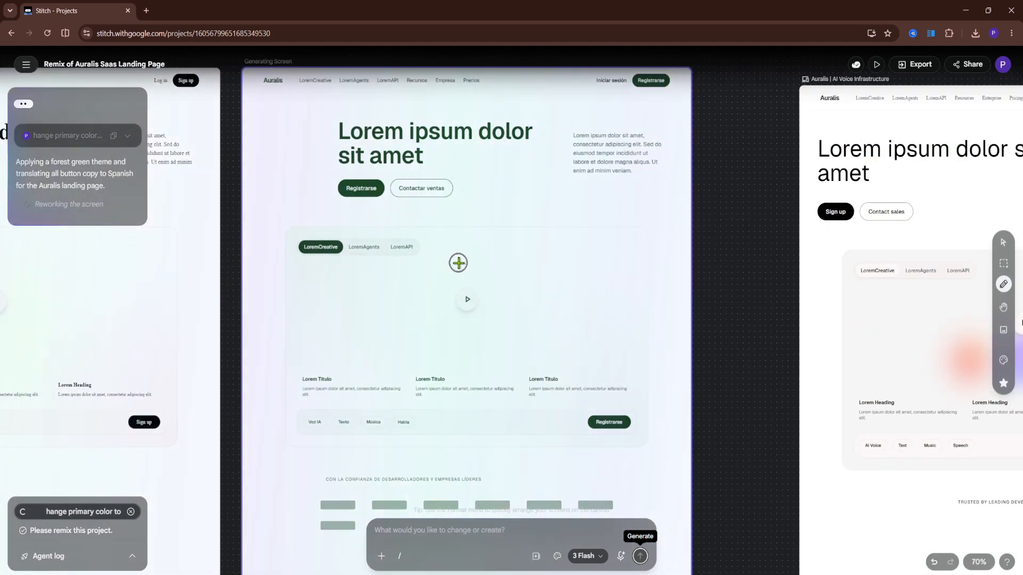
scroll(461, 264, down, 2)
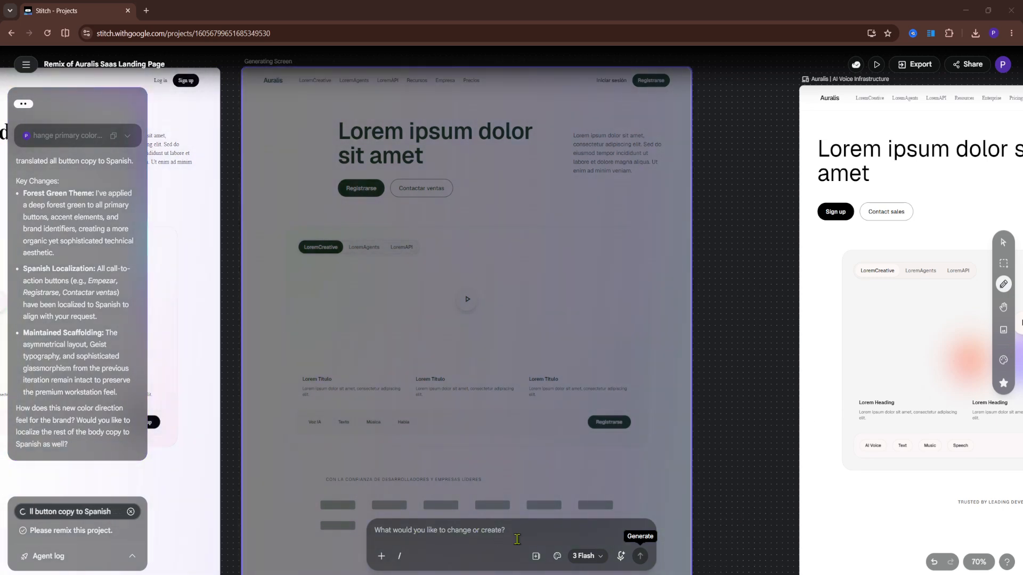
- Select the AI Voice Infrastructure screen beside the generated one and check the canvas's context options
click(831, 262)
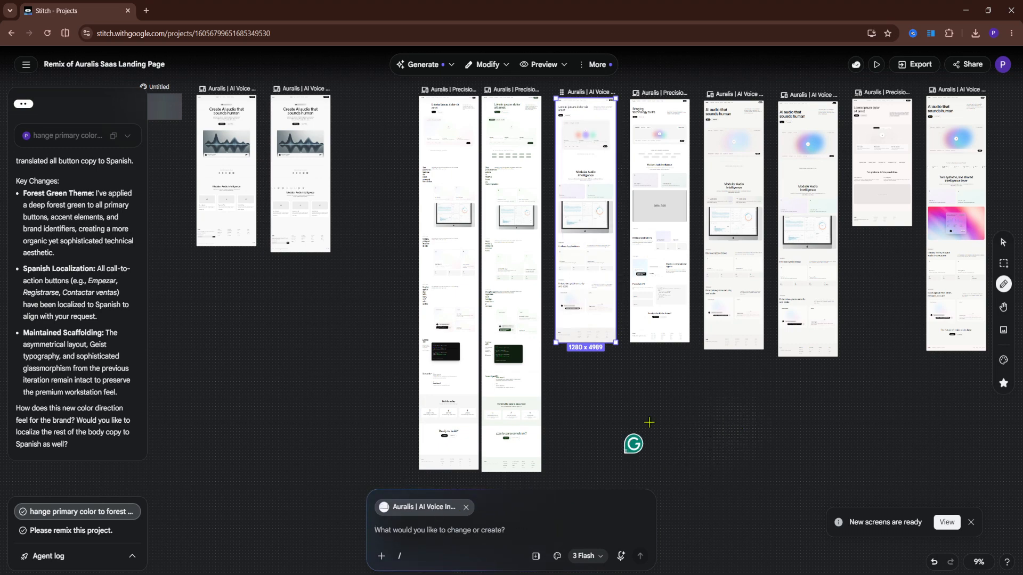
right_click(621, 430)
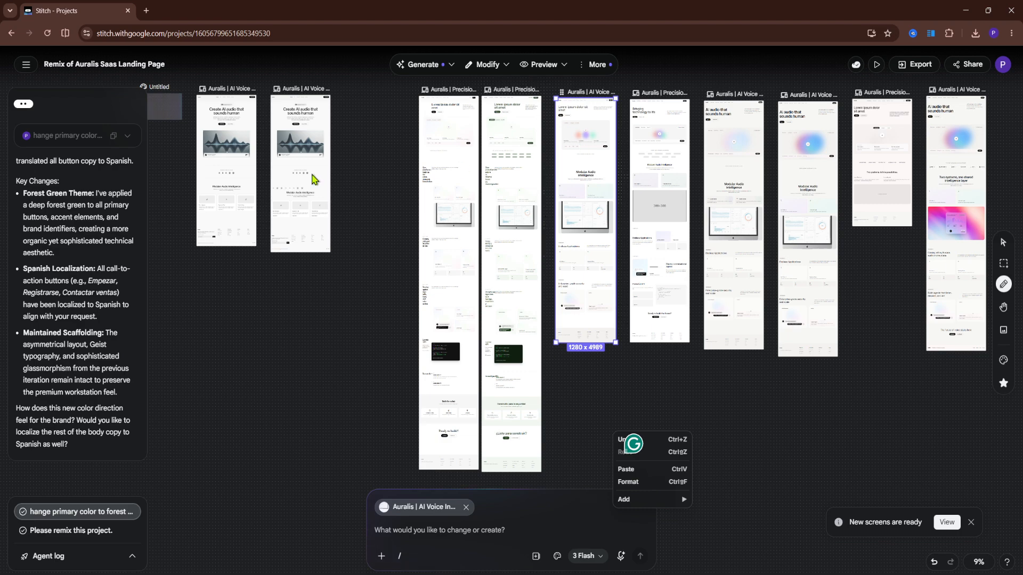
click(715, 393)
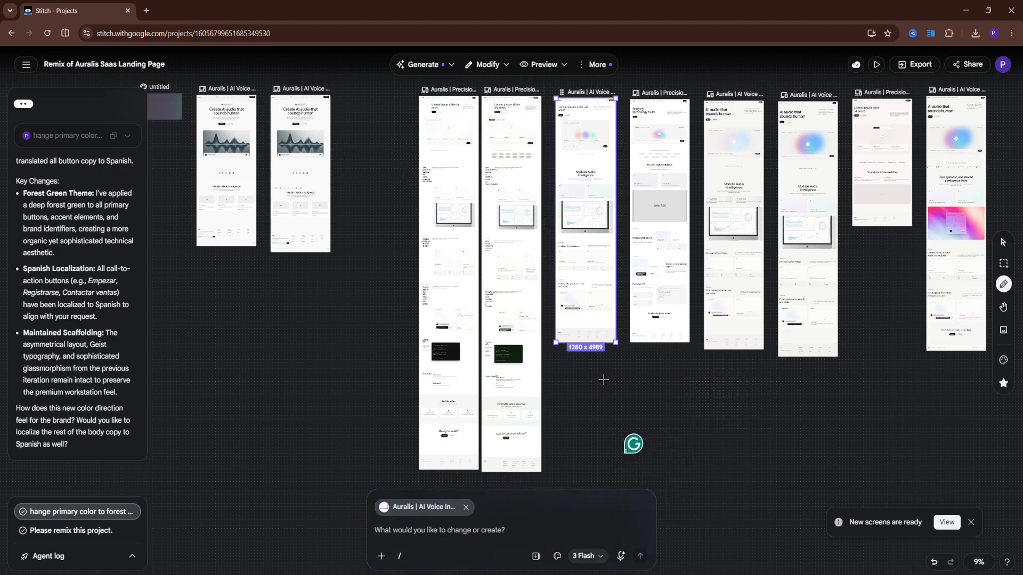